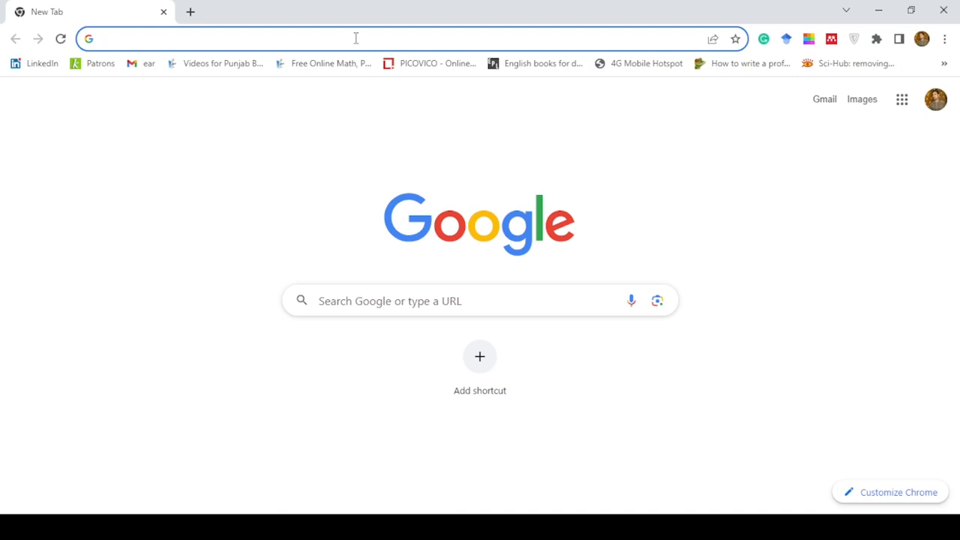
Search the web for "koha demo" and open the demo page of the official Koha Library Software website.
type("koha")
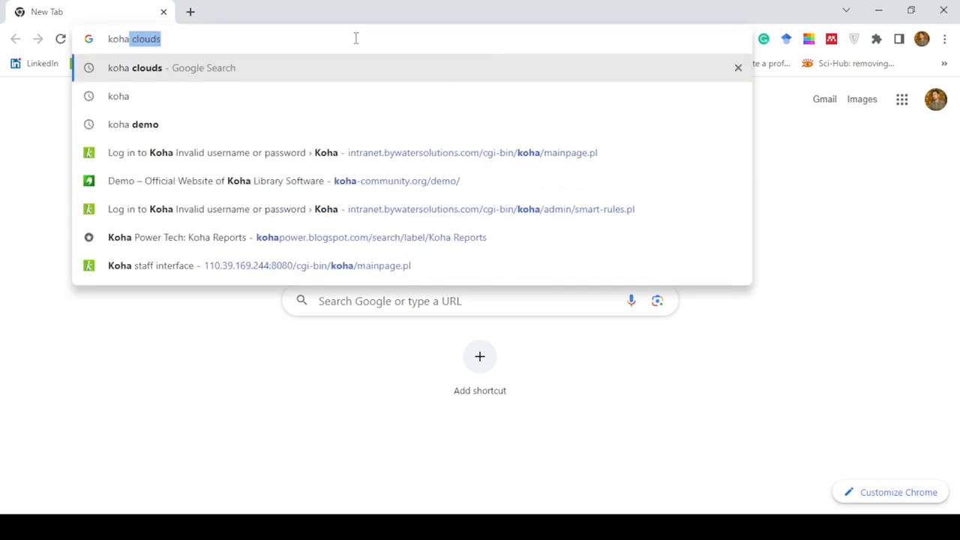
type(" demo")
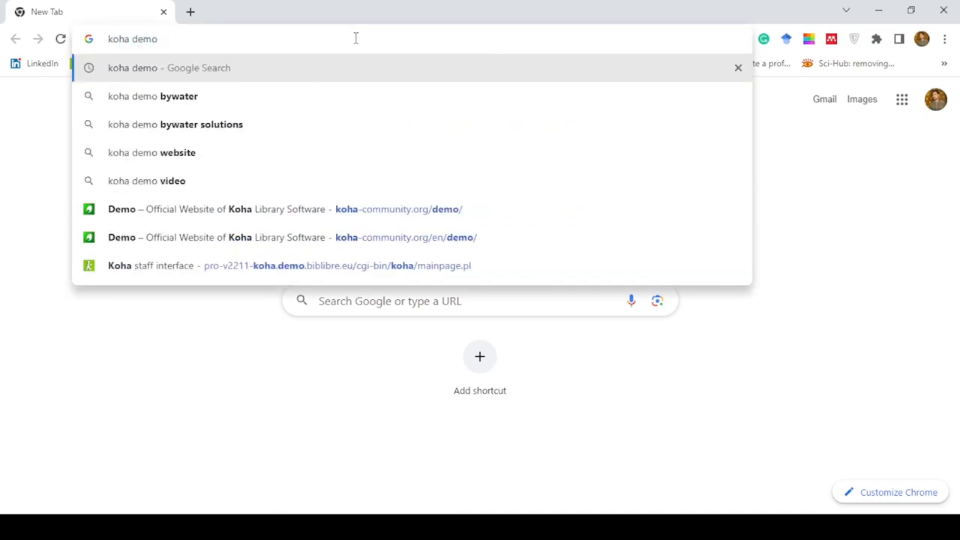
key("Return")
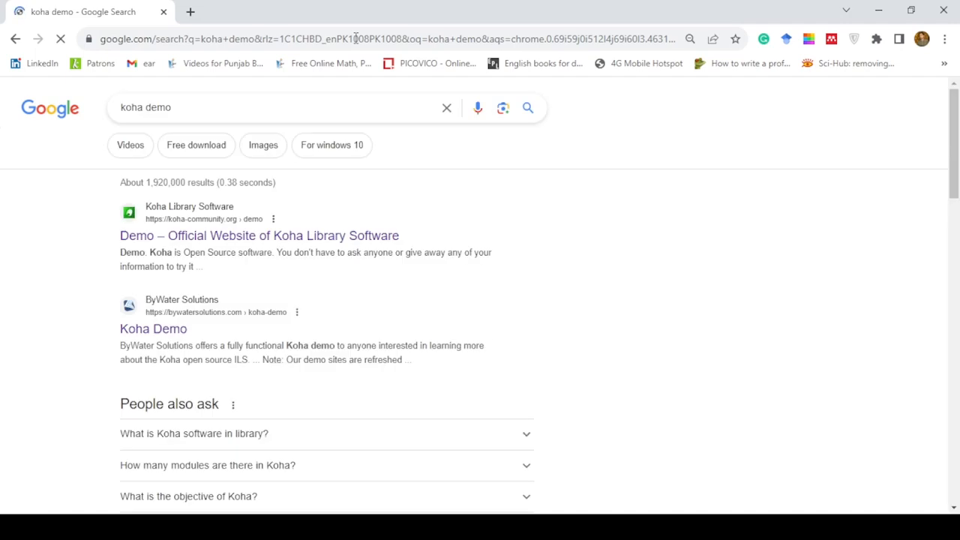
left_click(302, 237)
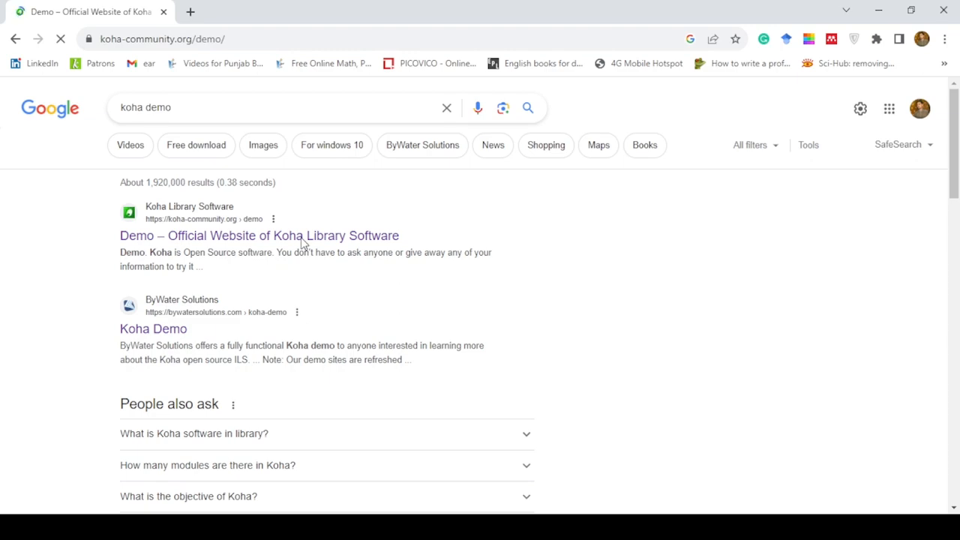
Open the staff interface of the ByWater Solutions (USA) MARC21 22.11 demo in a new tab and switch to it.
scroll(398, 295, "down", 4)
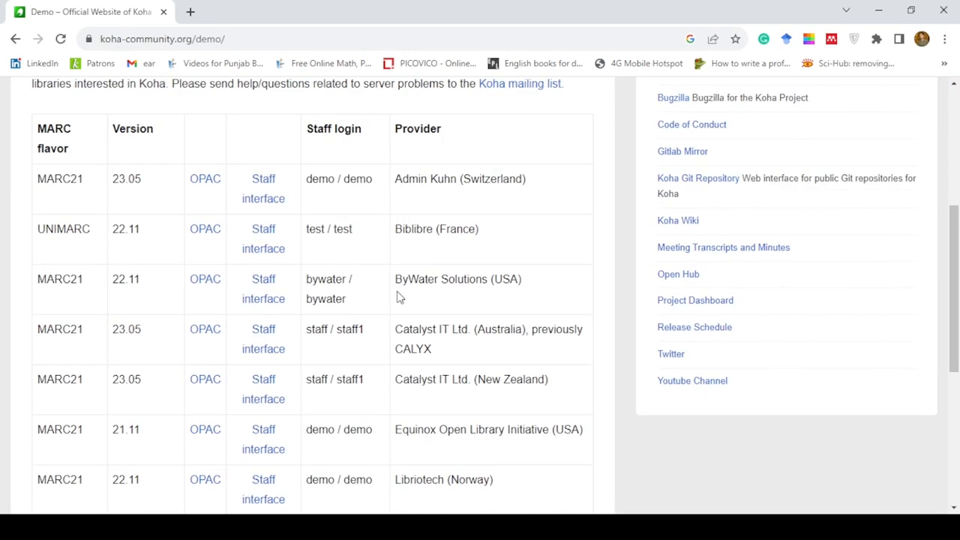
left_click(285, 286, "ctrl")
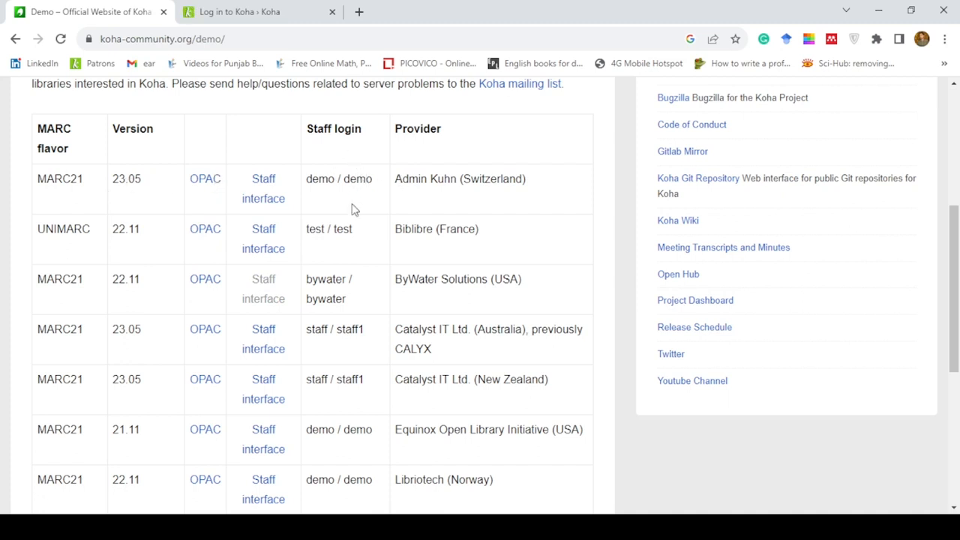
left_click(277, 8)
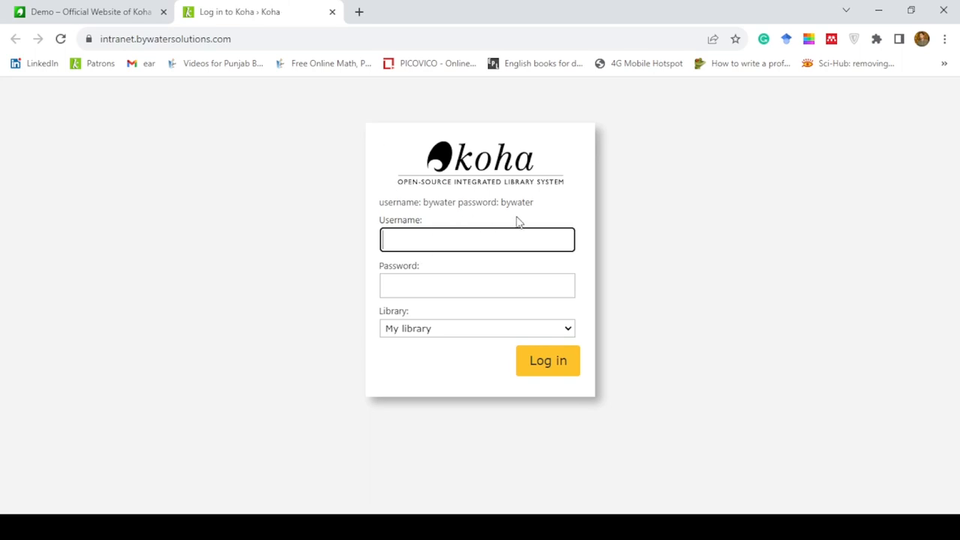
Log in to the Koha staff interface with the demo username and account password, and dismiss the browser's password warning.
left_click_drag(535, 204, 439, 217)
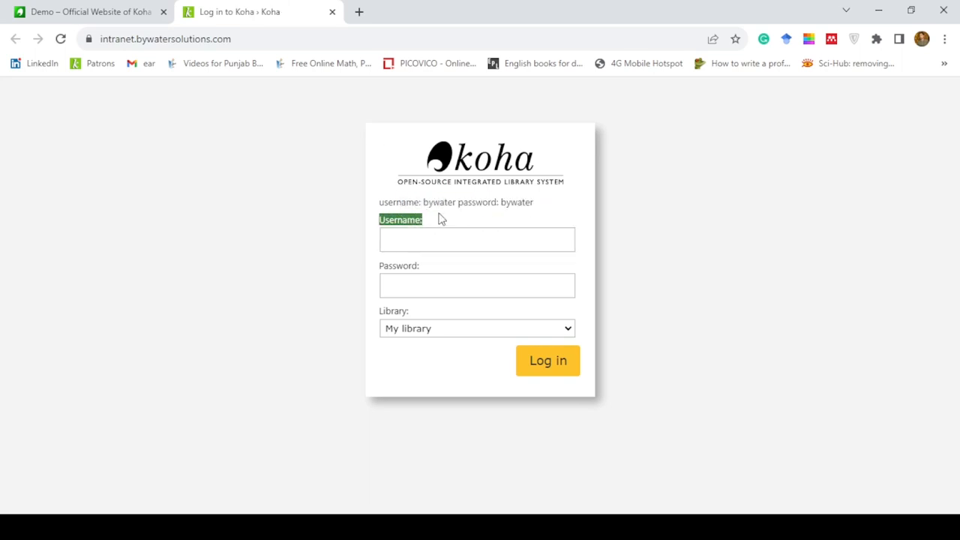
left_click(431, 236)
type("b")
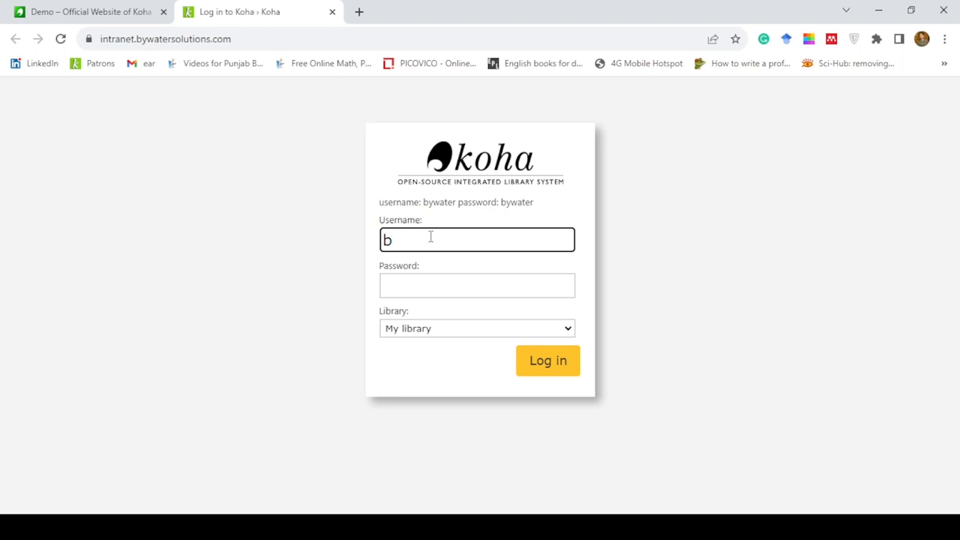
type("ywater")
key("Tab")
type("bywater")
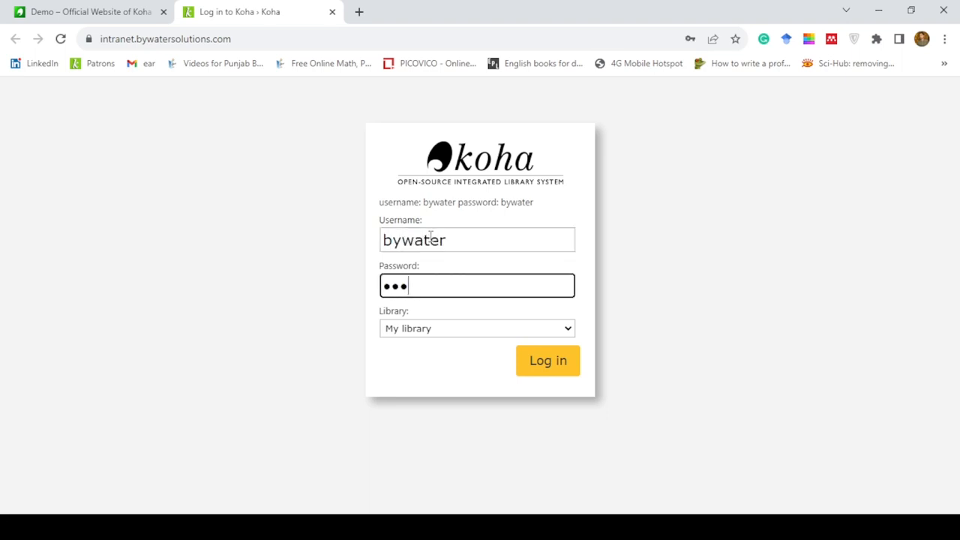
key("Return")
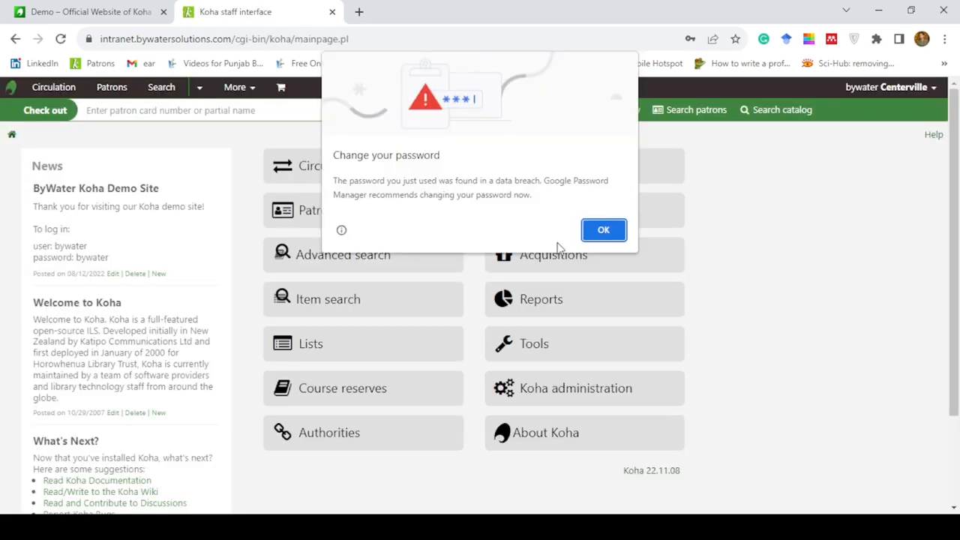
left_click(596, 238)
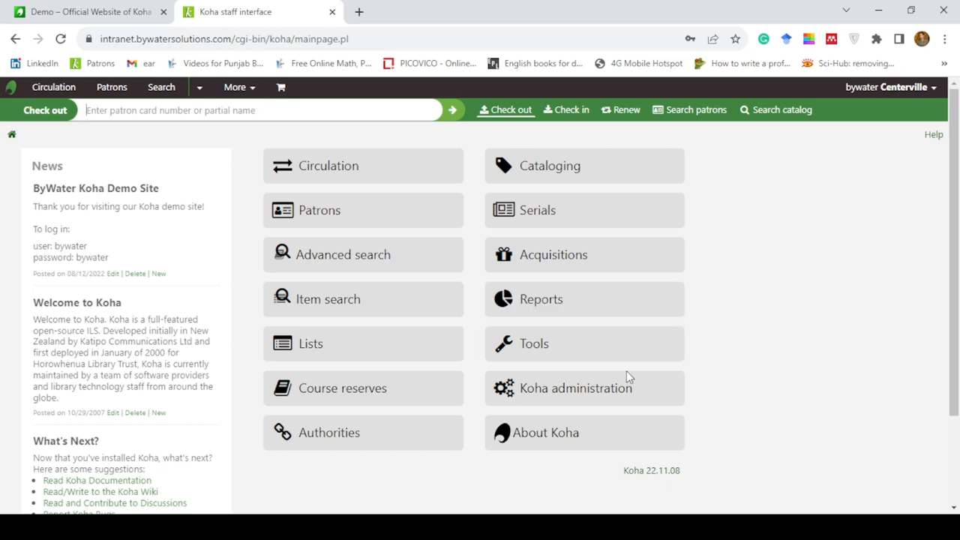
Open the patron categories settings in Koha administration.
left_click(613, 387)
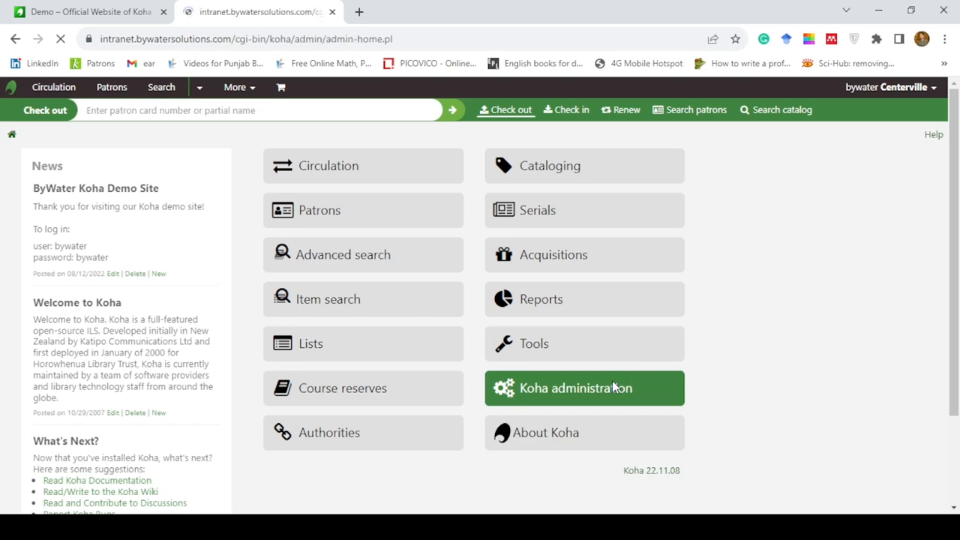
scroll(442, 351, "down", 4)
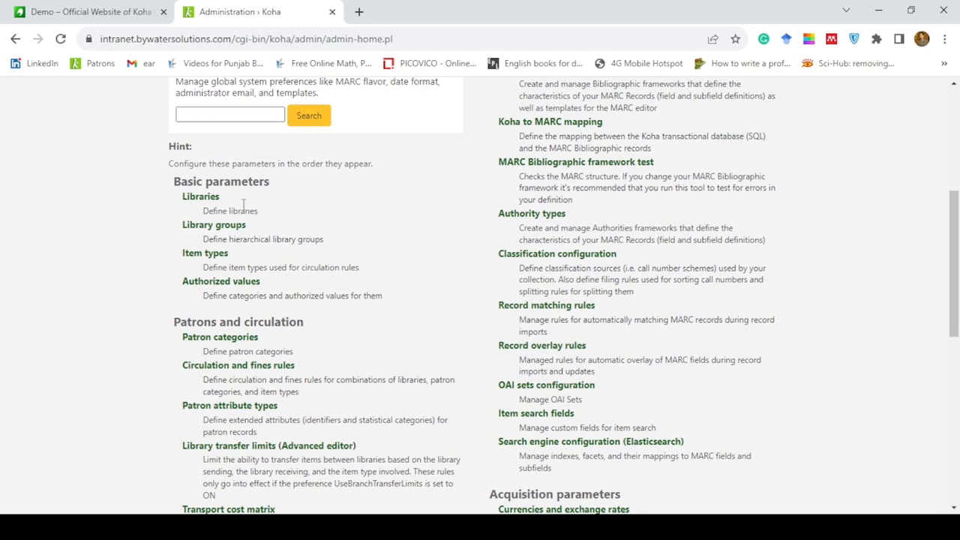
left_click(224, 344)
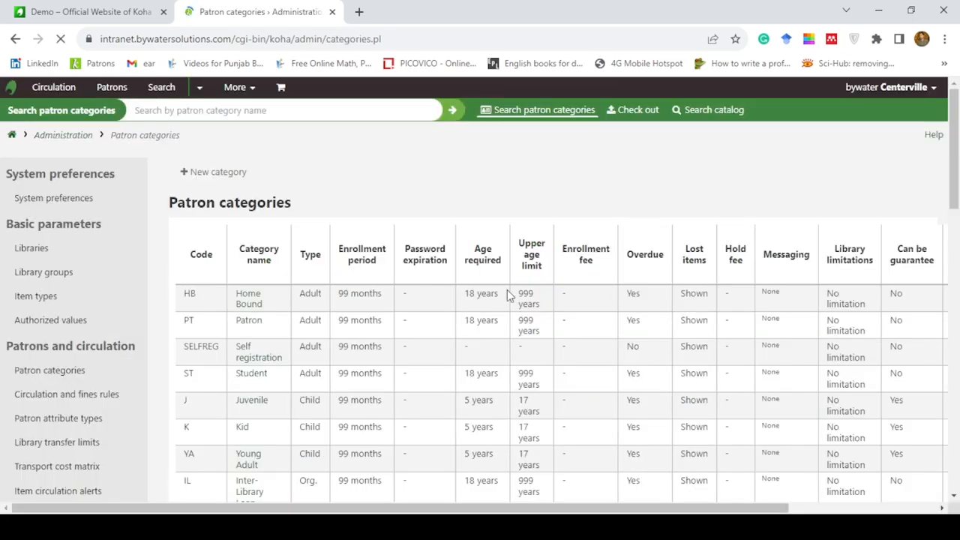
Look through the table of existing patron categories and their enrollment periods, age limits and other settings.
scroll(506, 295, "down", 4)
scroll(506, 294, "up", 3)
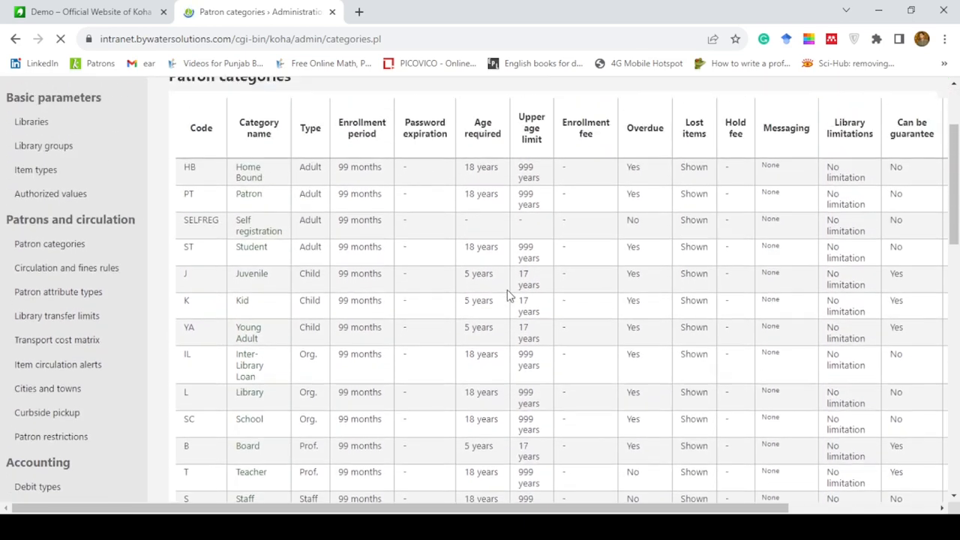
scroll(506, 292, "up", 1)
scroll(507, 293, "down", 1)
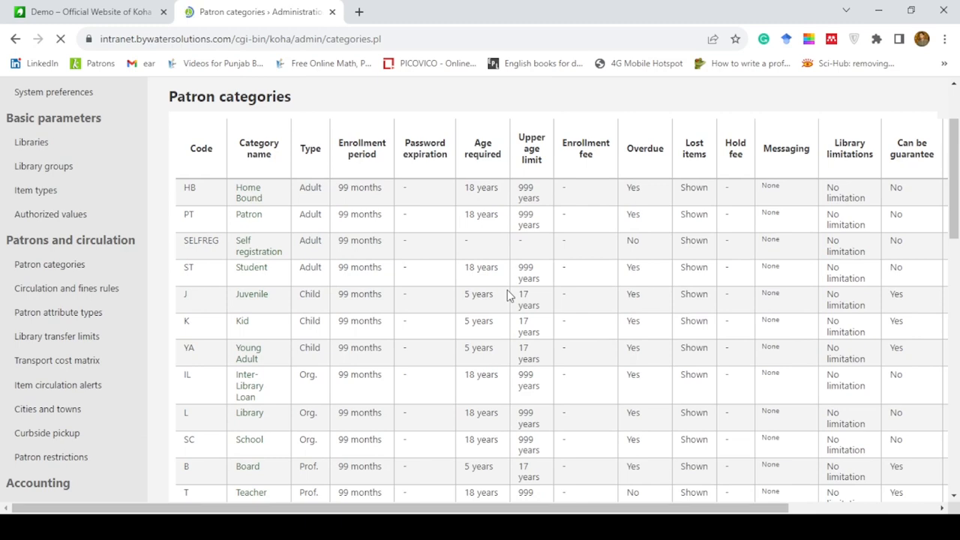
scroll(507, 294, "down", 3)
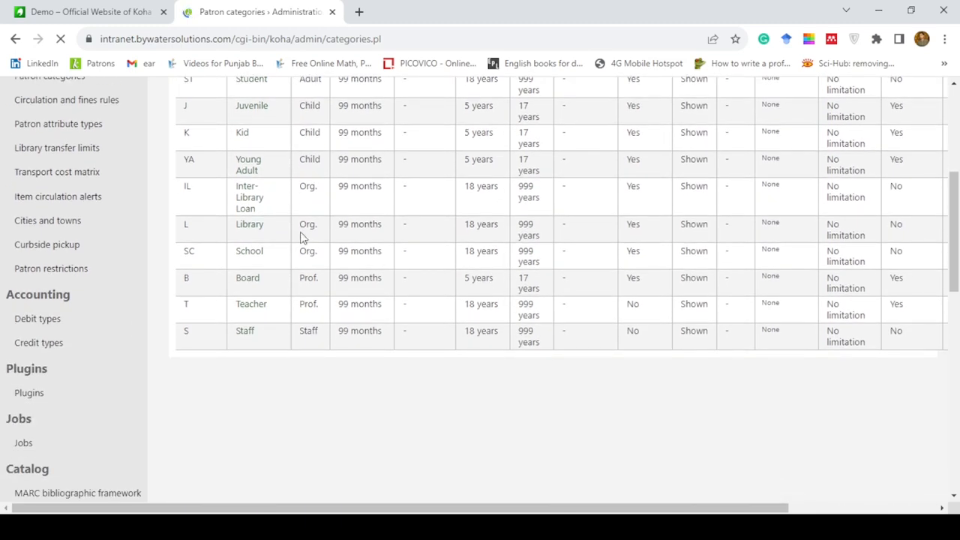
scroll(303, 237, "up", 4)
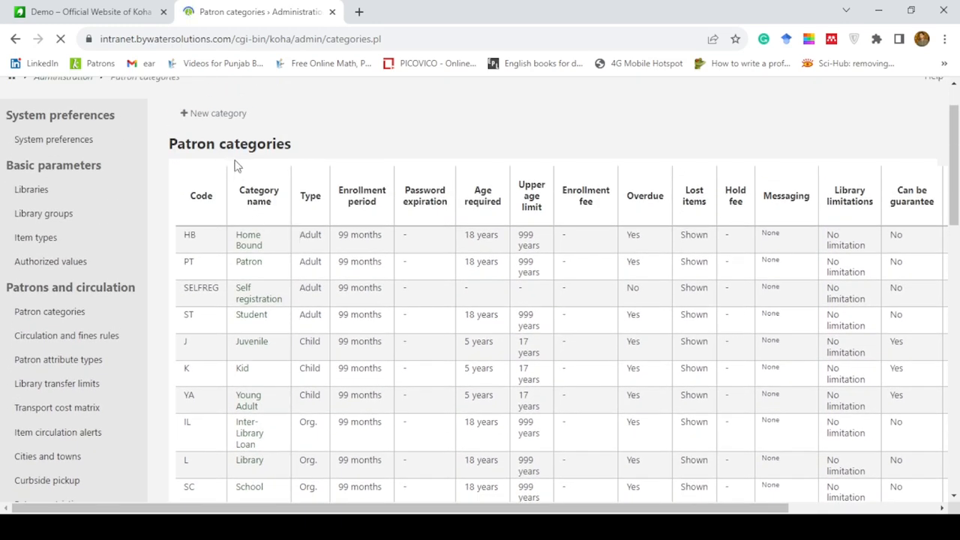
scroll(283, 187, "up", 1)
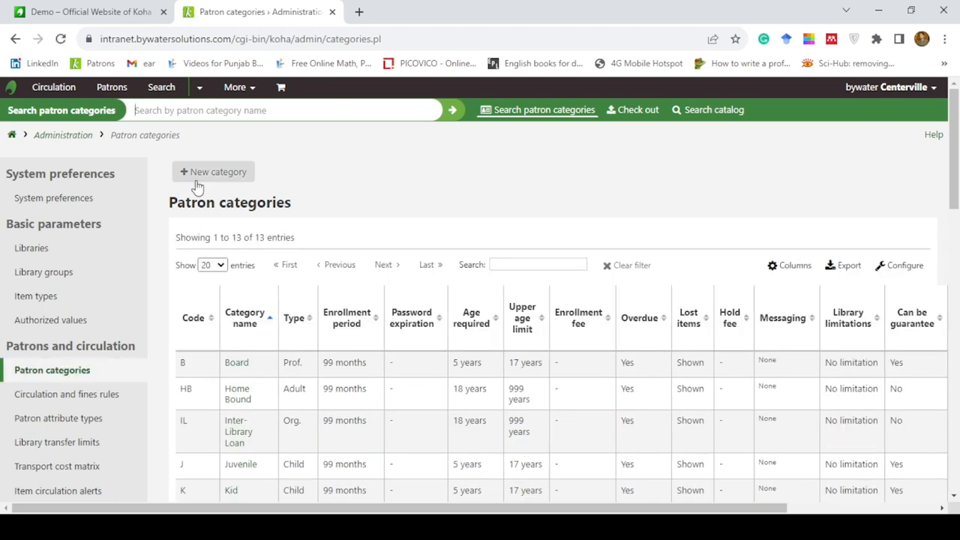
Start a new patron category with the code UG and the description "Under Graduate Students".
left_click(196, 180)
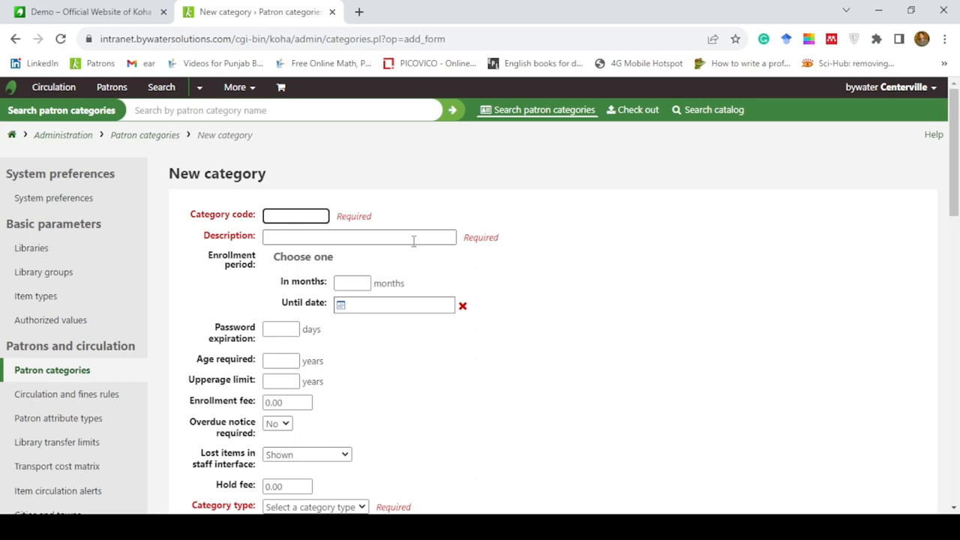
type("UG")
left_click(413, 240)
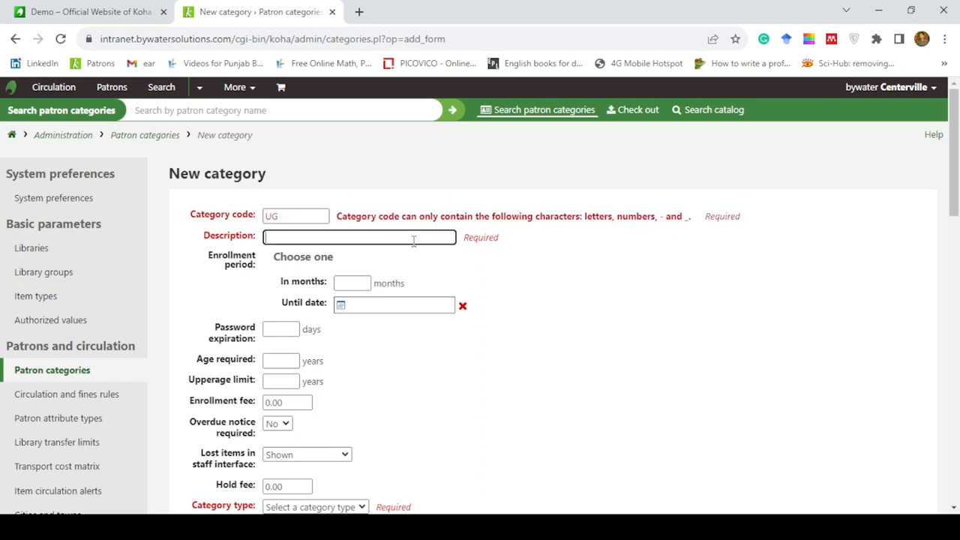
left_click(301, 215)
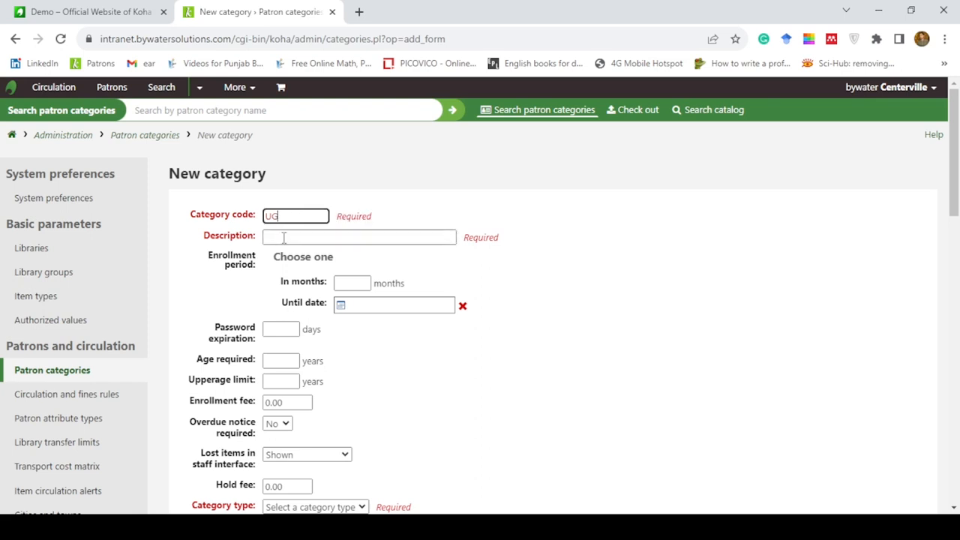
left_click(283, 237)
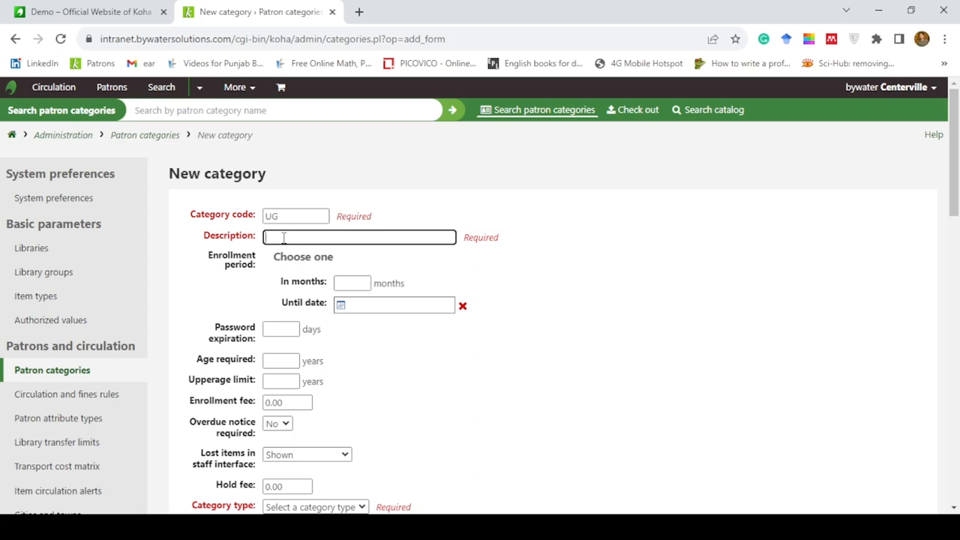
type("Under Graduate Students")
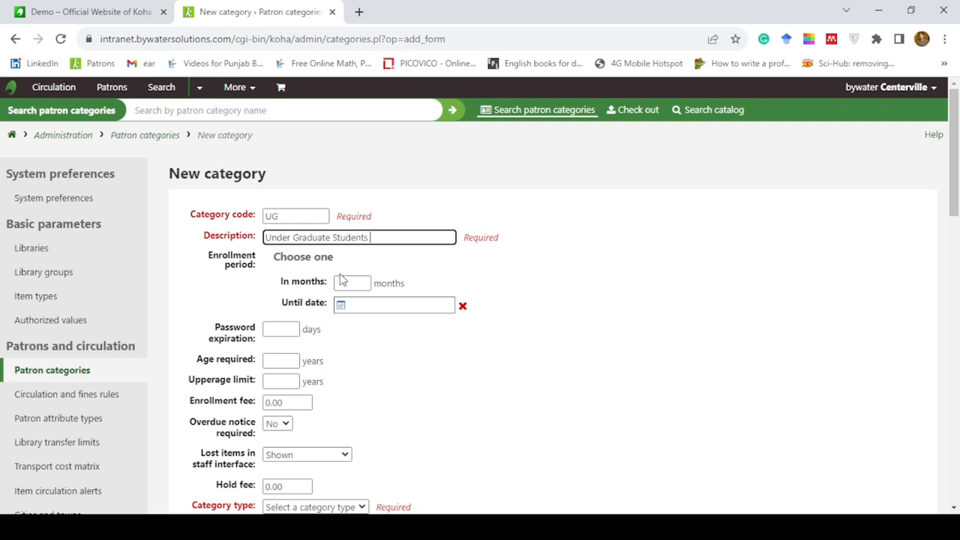
Set the category's enrollment period to run until 09/30/2027.
left_click(365, 306)
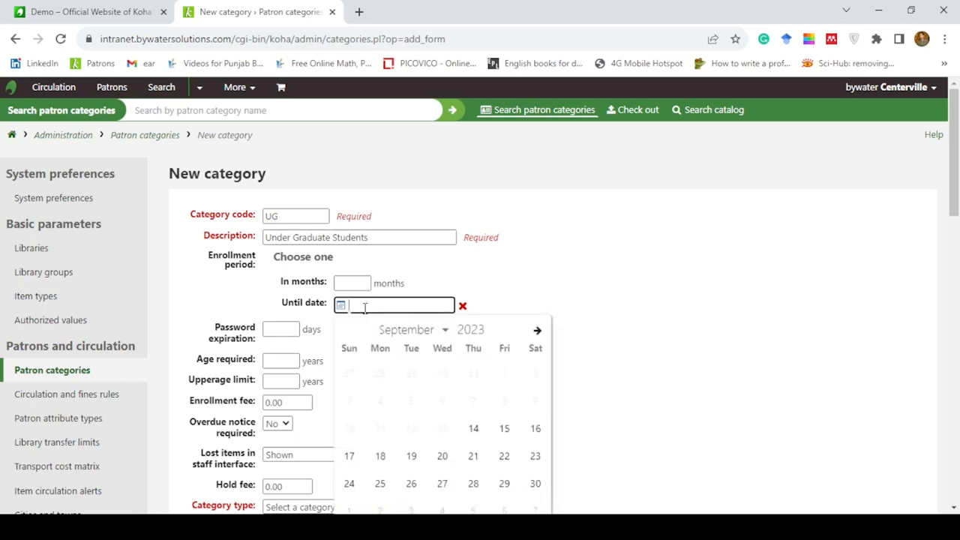
left_click(501, 335)
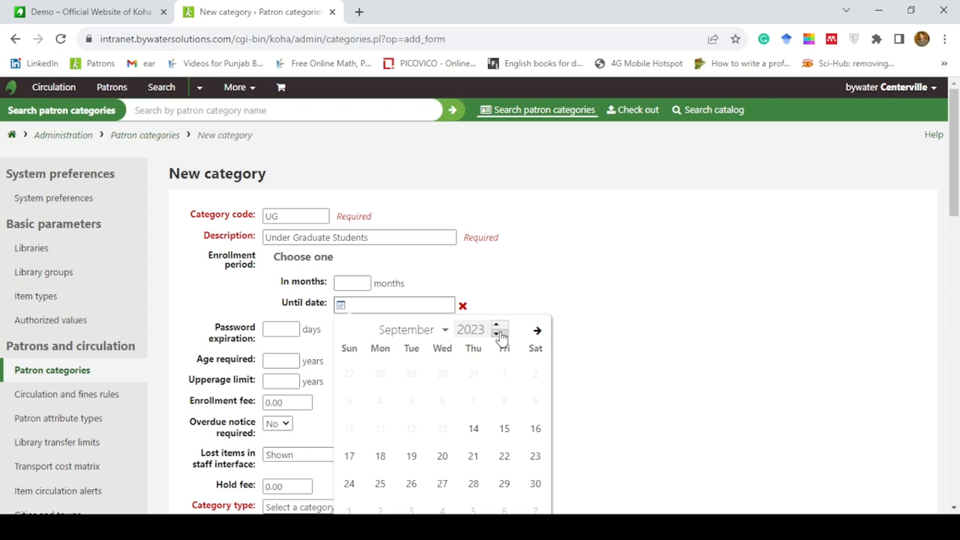
left_click(498, 327)
left_click(498, 327)
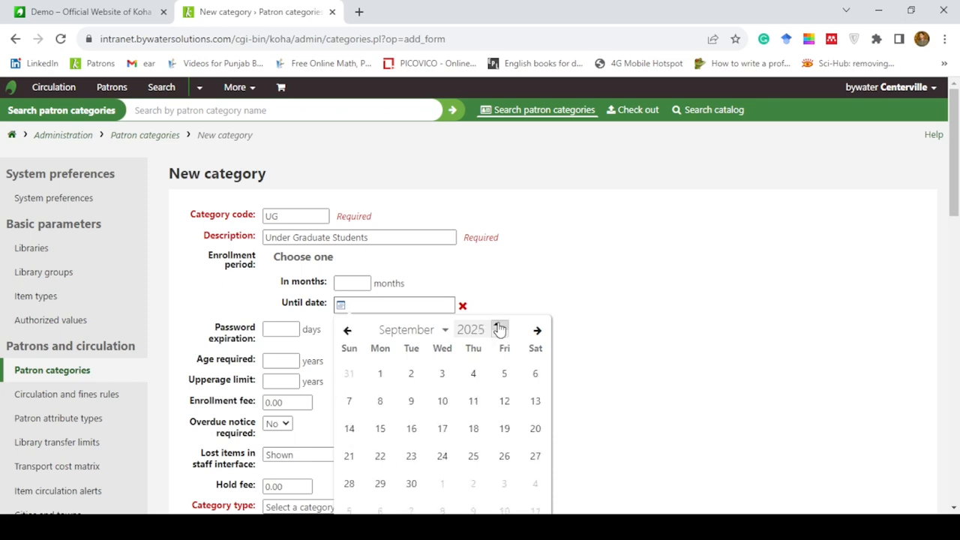
left_click(499, 327)
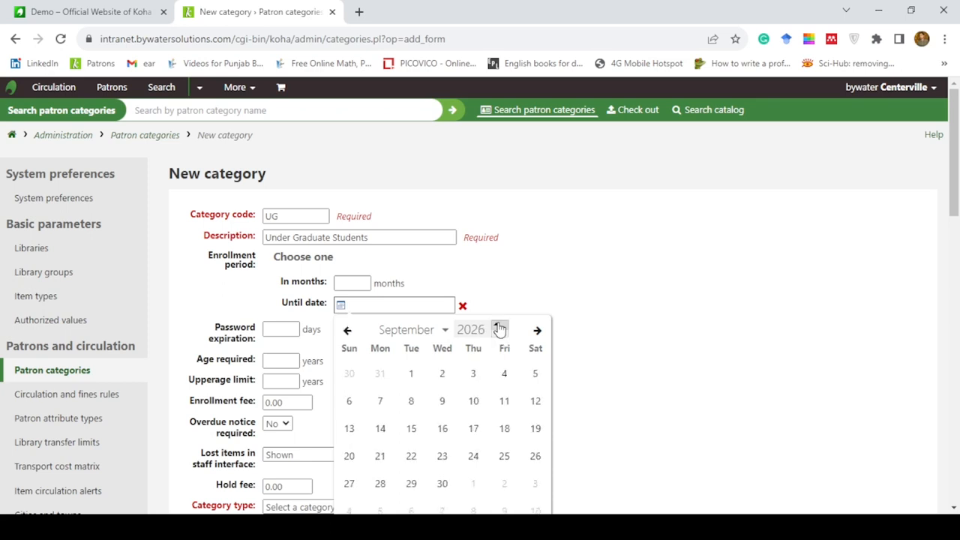
left_click(498, 327)
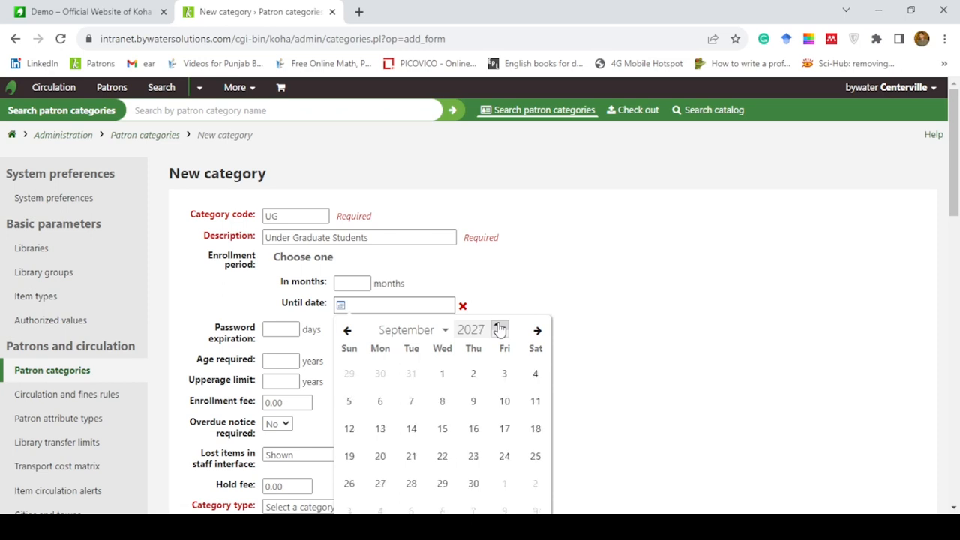
left_click(473, 483)
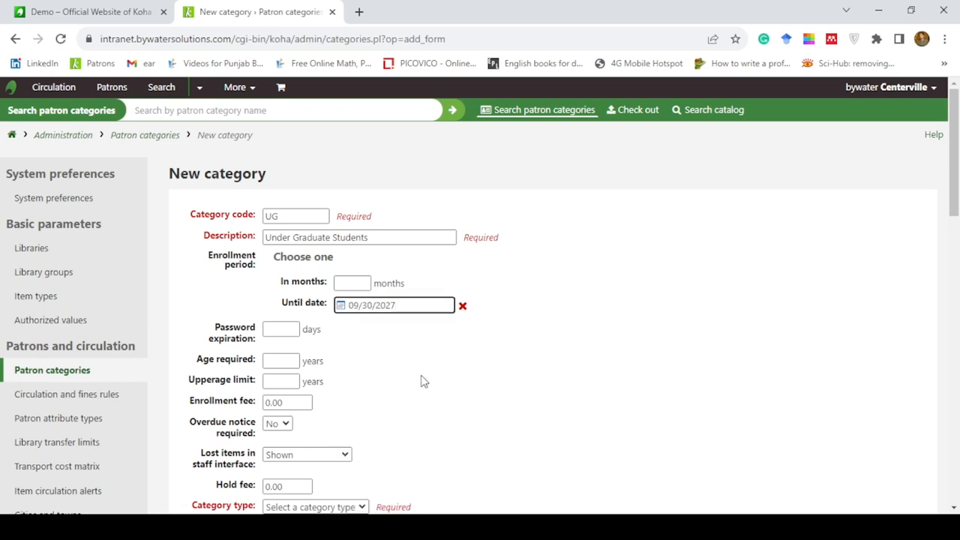
Require overdue notices for the new category and set its category type to Adult.
scroll(423, 380, "down", 2)
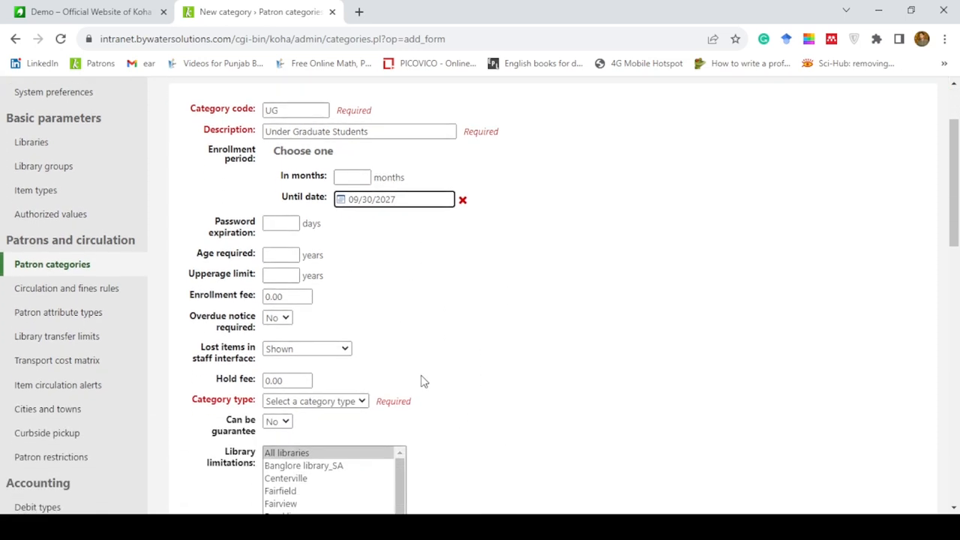
left_click(293, 223)
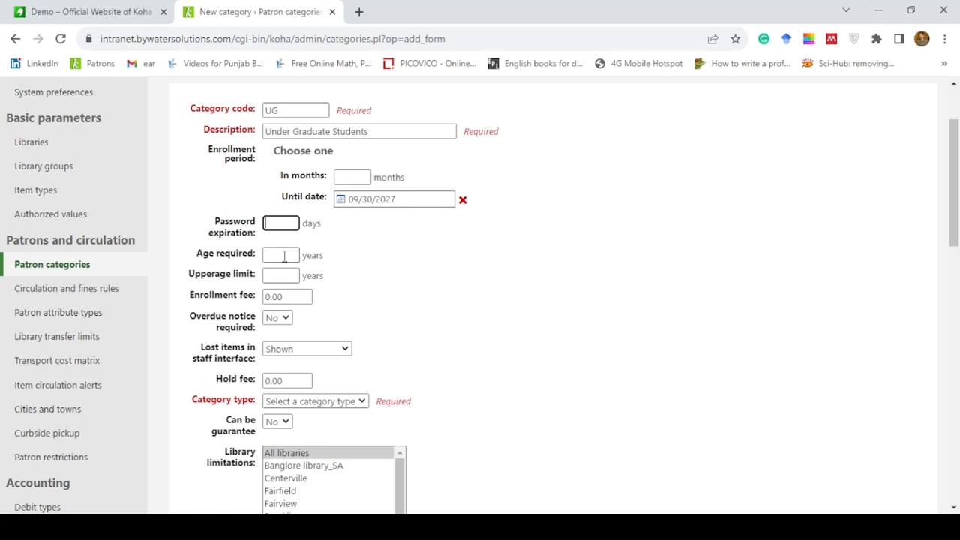
scroll(389, 268, "down", 2)
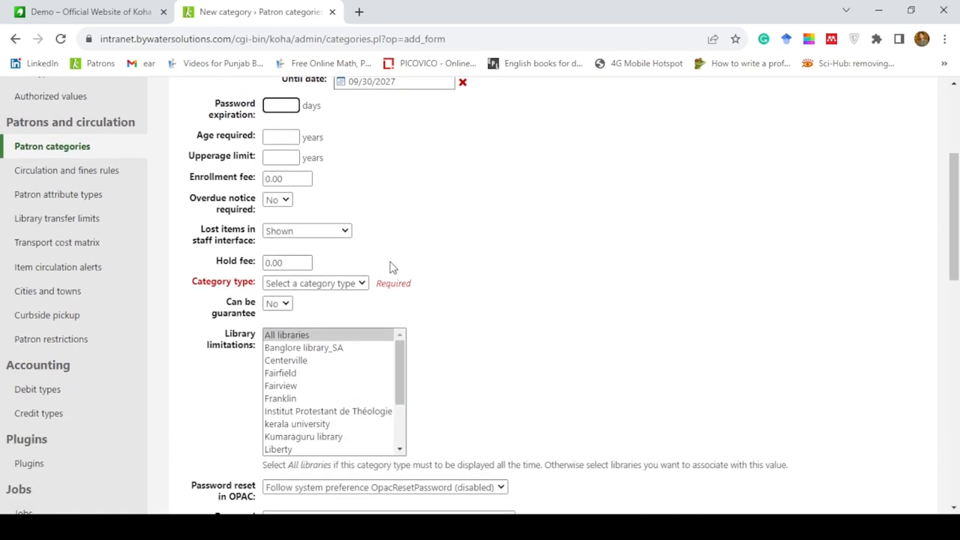
left_click(284, 179)
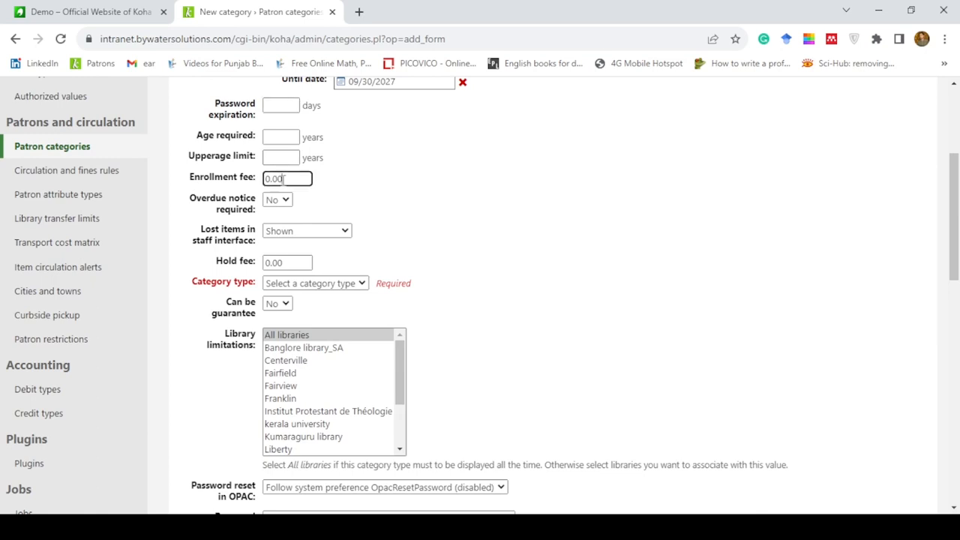
left_click(282, 208)
left_click(276, 233)
left_click(330, 284)
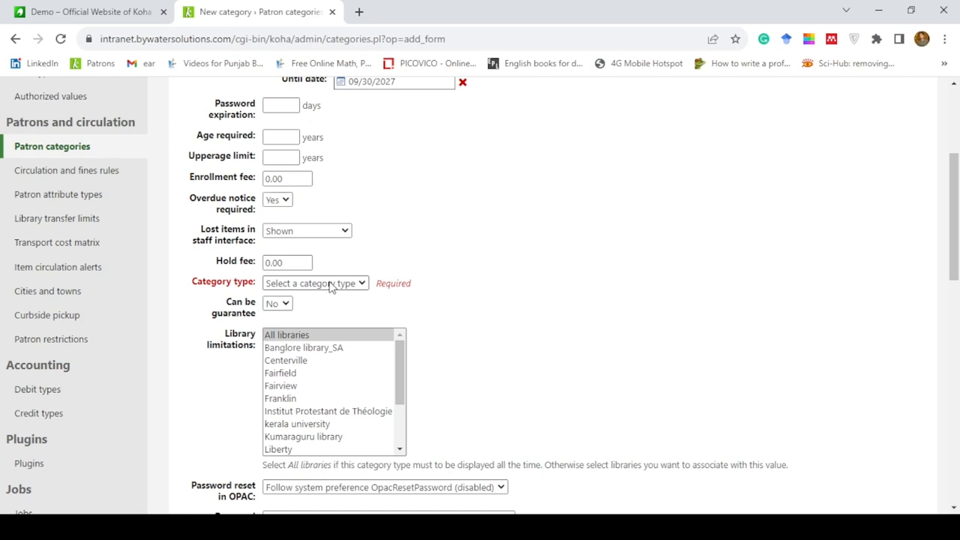
left_click(312, 310)
Set the category's library limitations to All libraries.
scroll(484, 299, "down", 3)
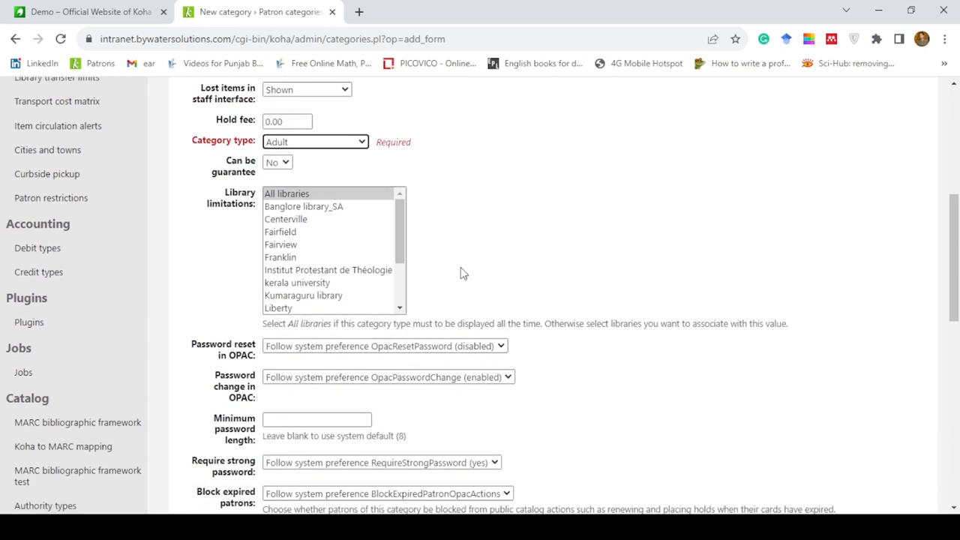
scroll(461, 273, "down", 2)
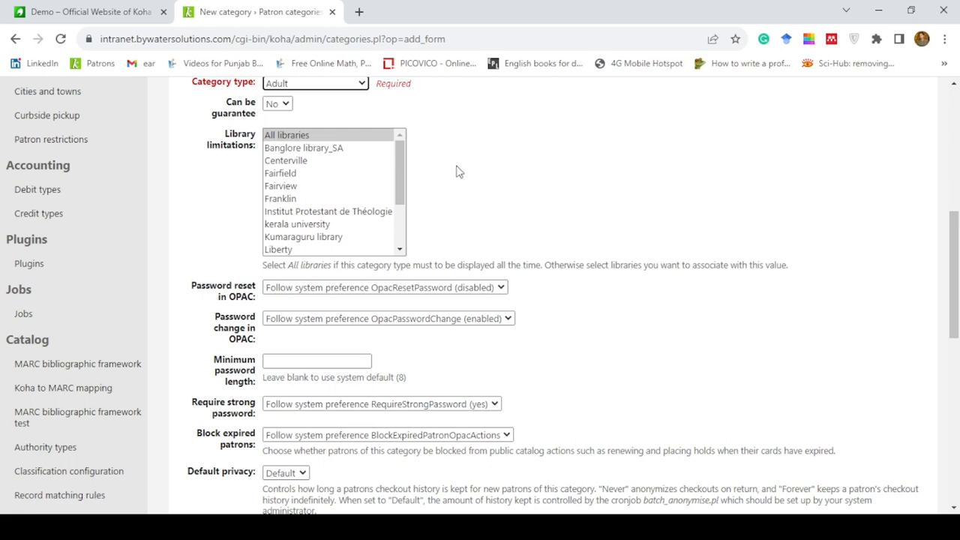
left_click(340, 135)
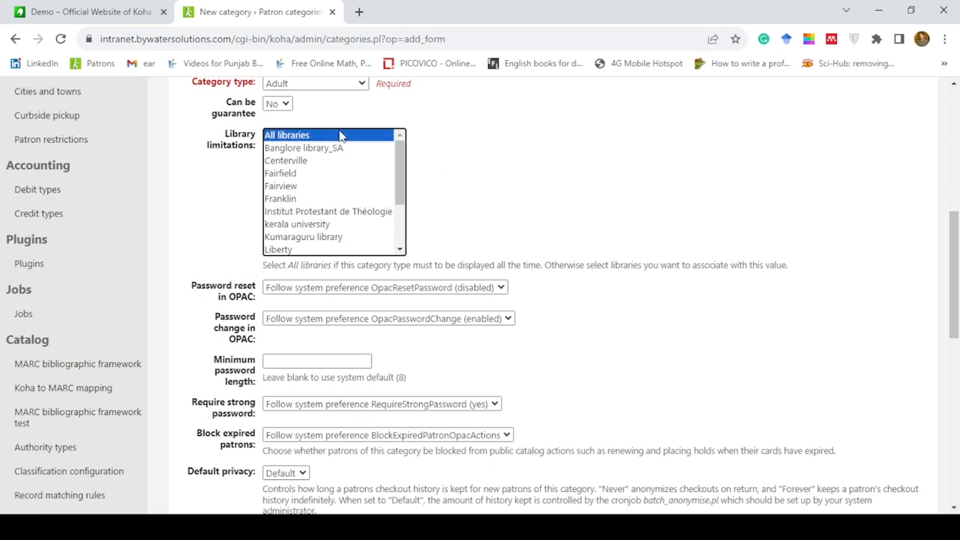
left_click(296, 225)
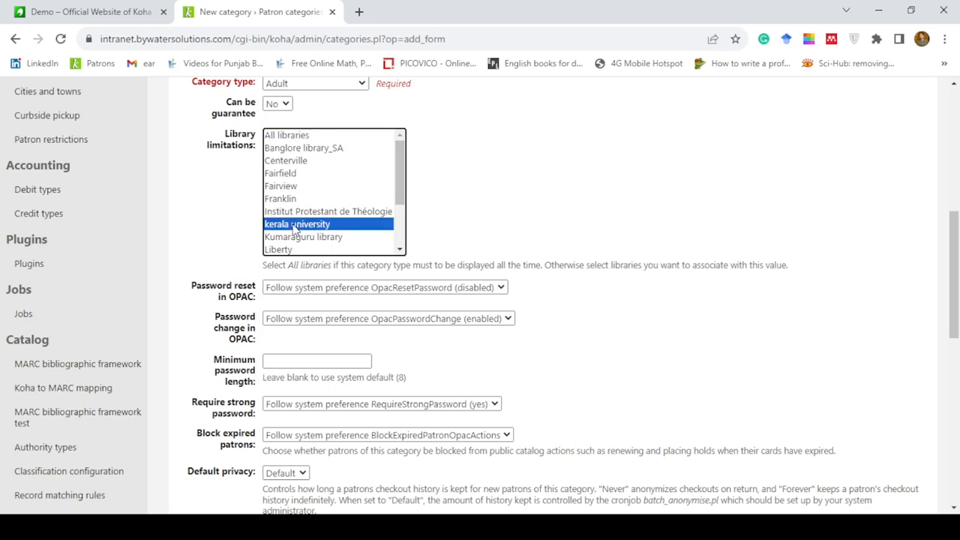
left_click(310, 137)
Look through the category's OPAC password, expired patron, privacy, local holds priority and default messaging settings.
scroll(552, 169, "down", 4)
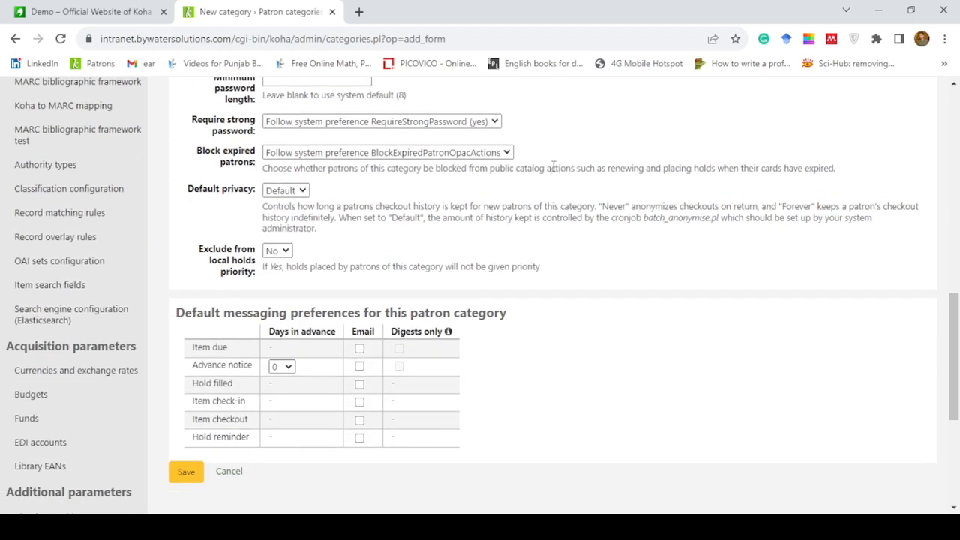
scroll(552, 169, "up", 2)
scroll(555, 172, "down", 1)
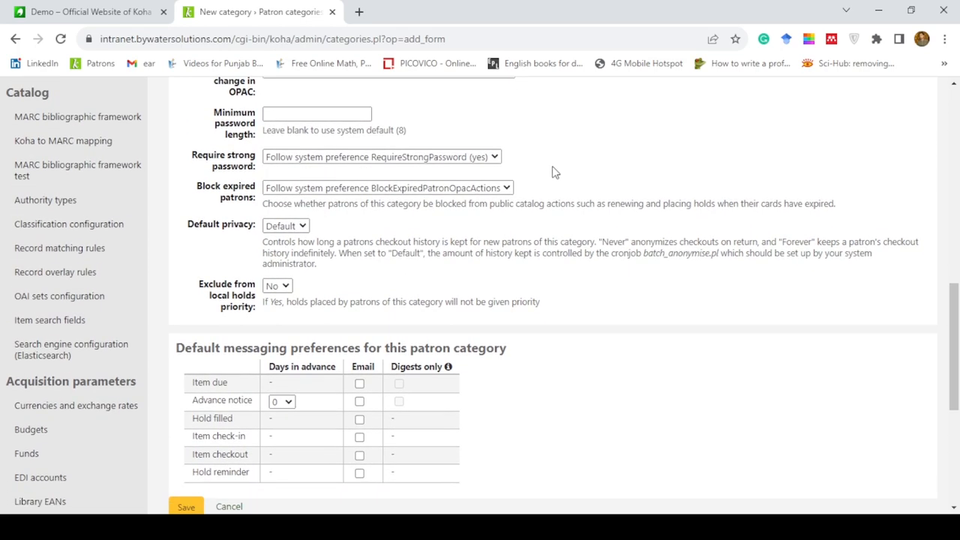
scroll(552, 172, "down", 3)
scroll(553, 172, "up", 6)
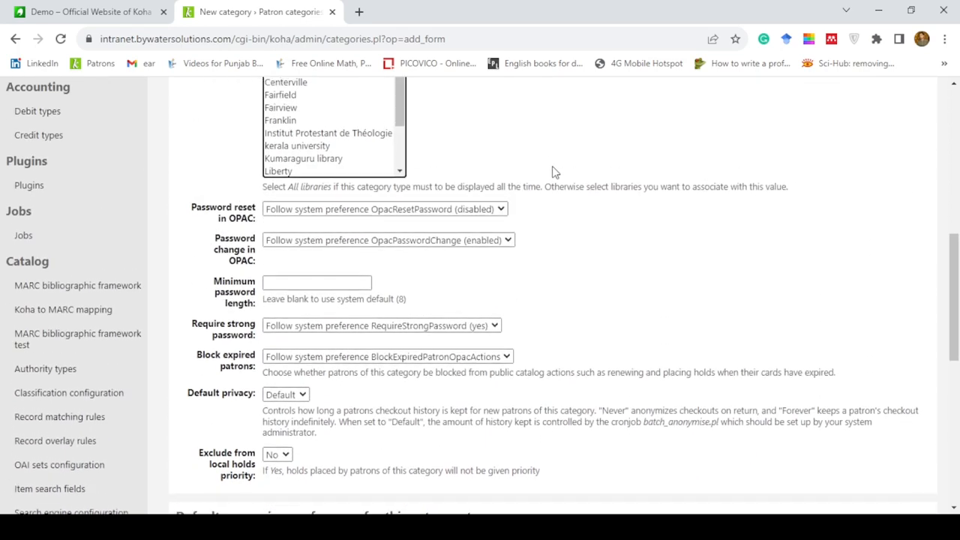
scroll(553, 171, "down", 3)
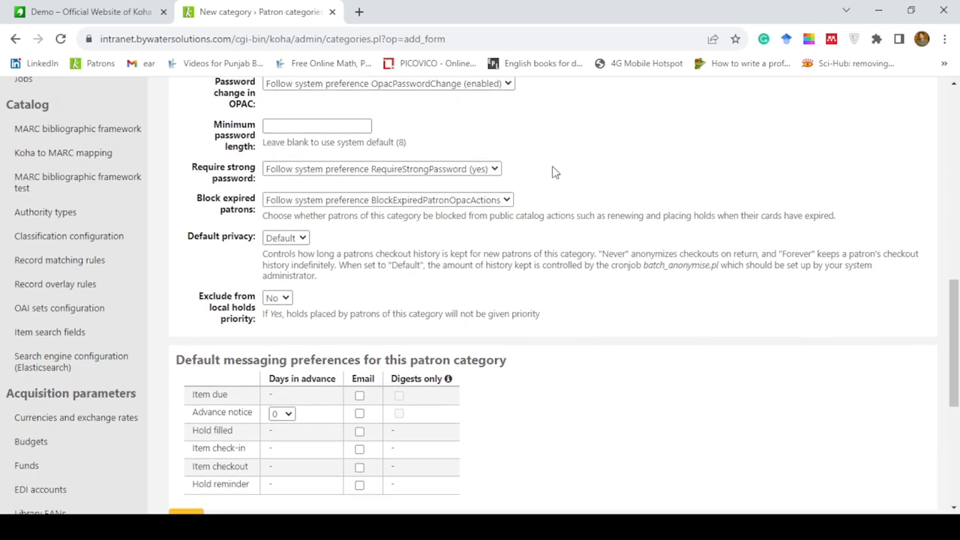
scroll(552, 172, "down", 2)
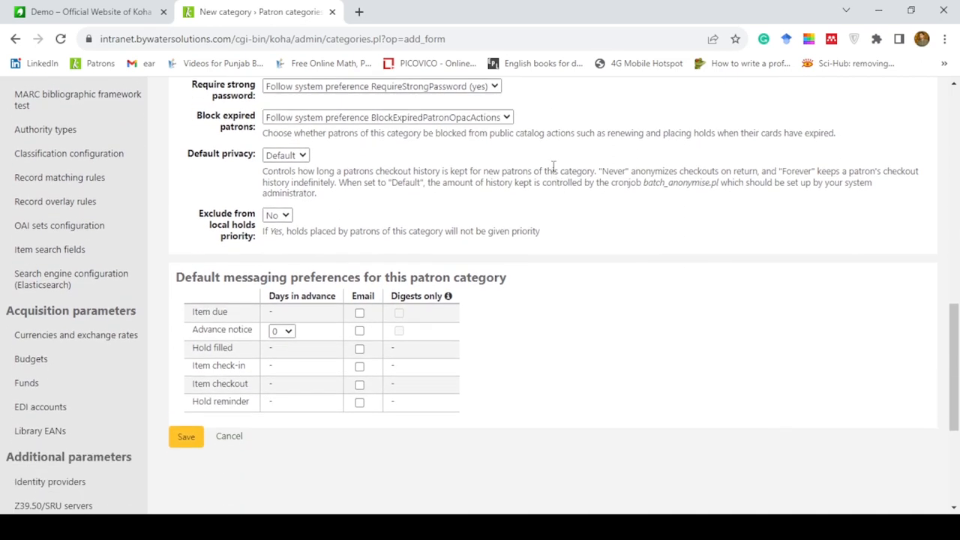
scroll(553, 166, "up", 2)
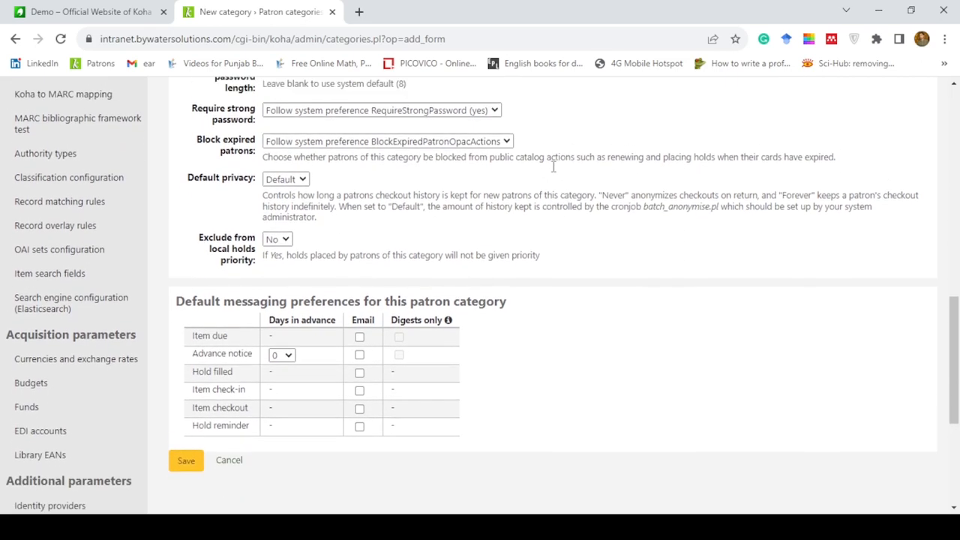
scroll(552, 168, "down", 3)
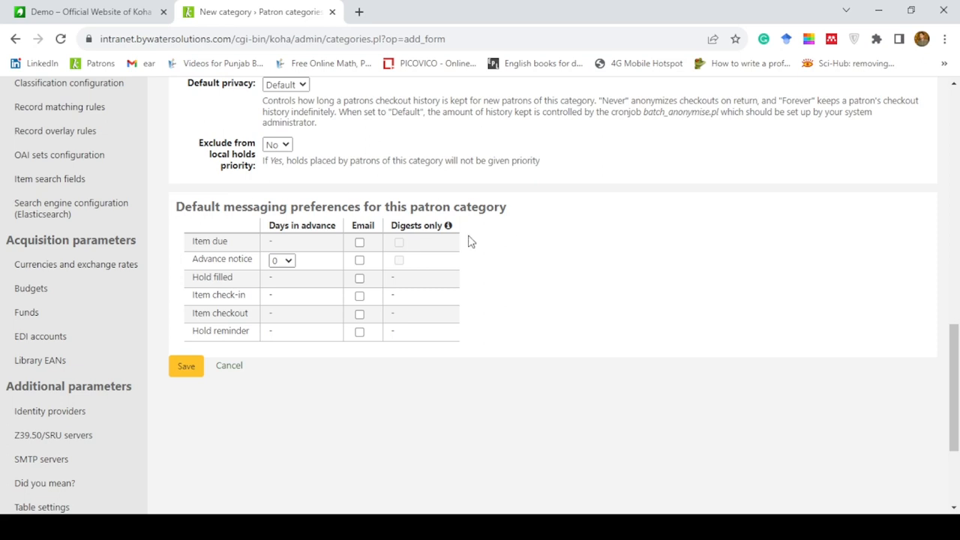
Enable email for all six default messaging preferences, set advance notice to 2 days, and save the category.
left_click(359, 247)
left_click(274, 36)
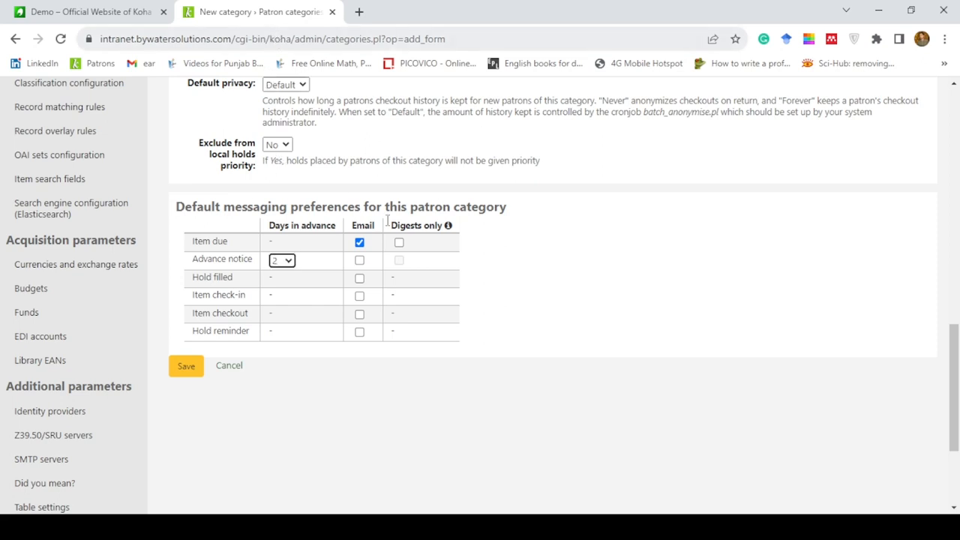
left_click(360, 263)
left_click(360, 280)
left_click(360, 316)
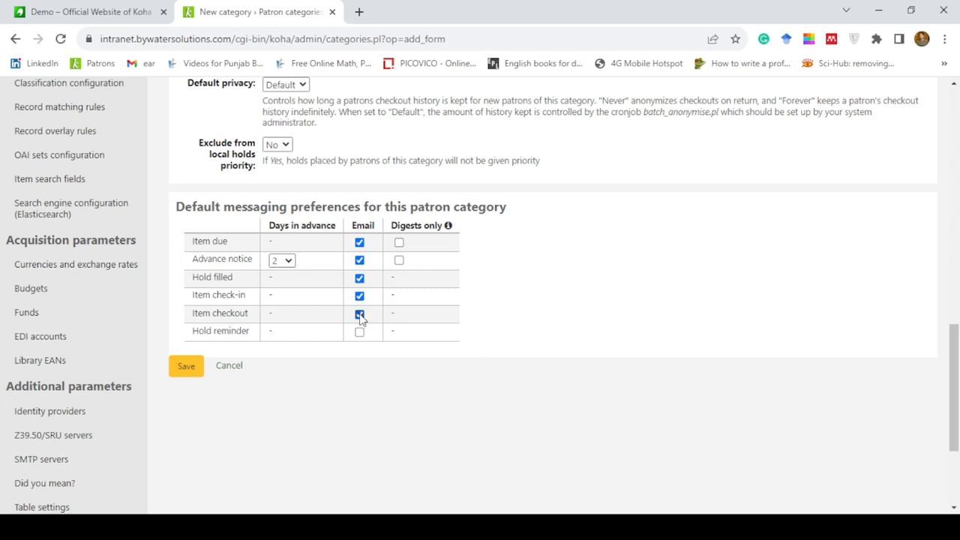
left_click(360, 335)
left_click(186, 367)
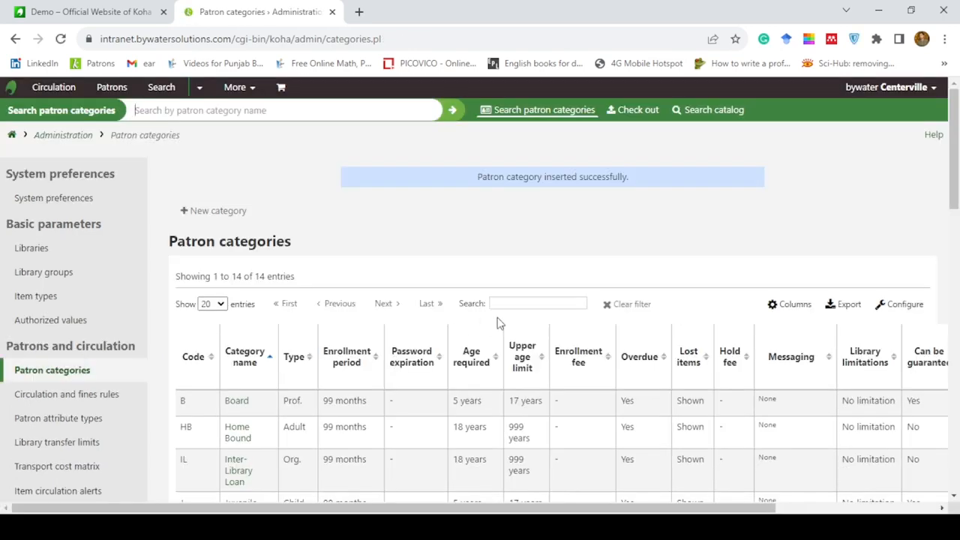
Check the Under Graduate Students entry and its settings in the patron categories table.
scroll(499, 322, "down", 5)
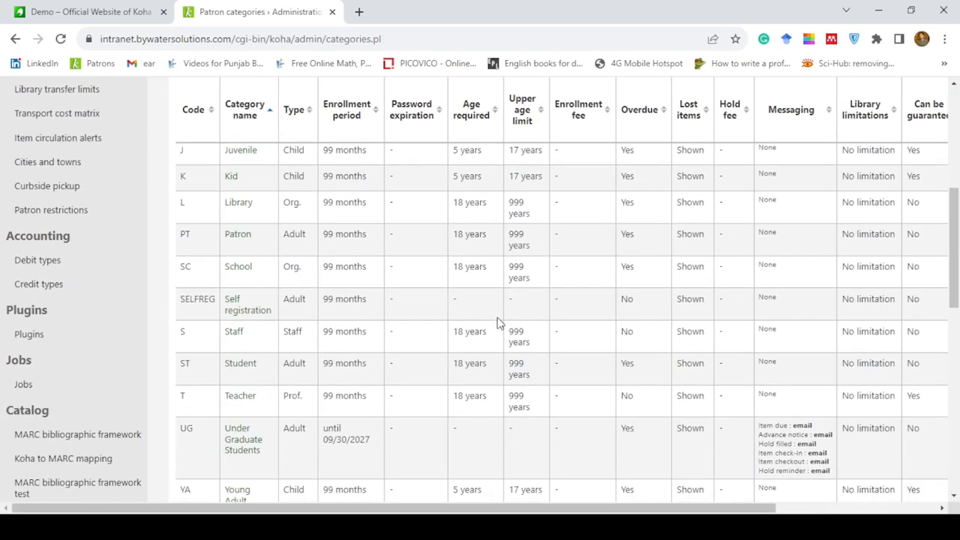
scroll(499, 323, "down", 3)
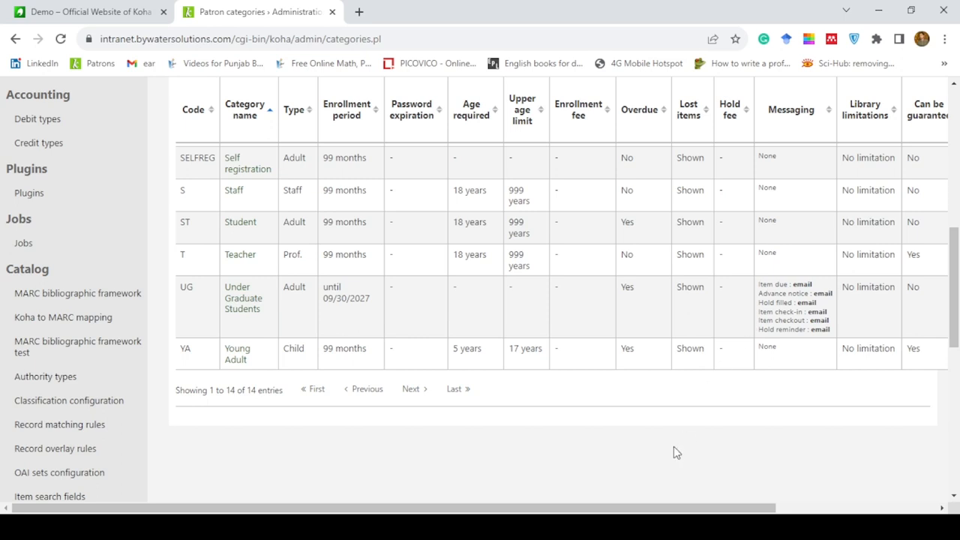
left_click_drag(626, 510, 531, 507)
scroll(543, 343, "up", 8)
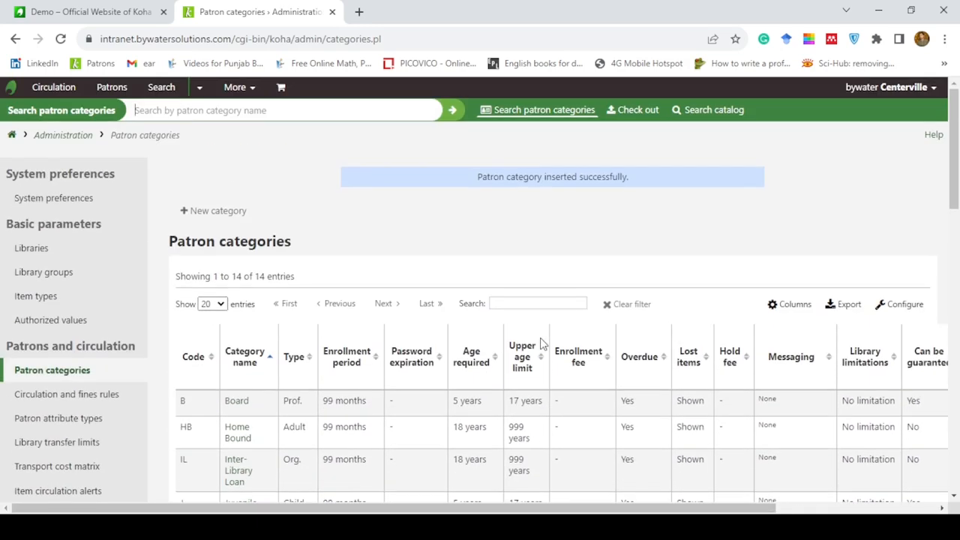